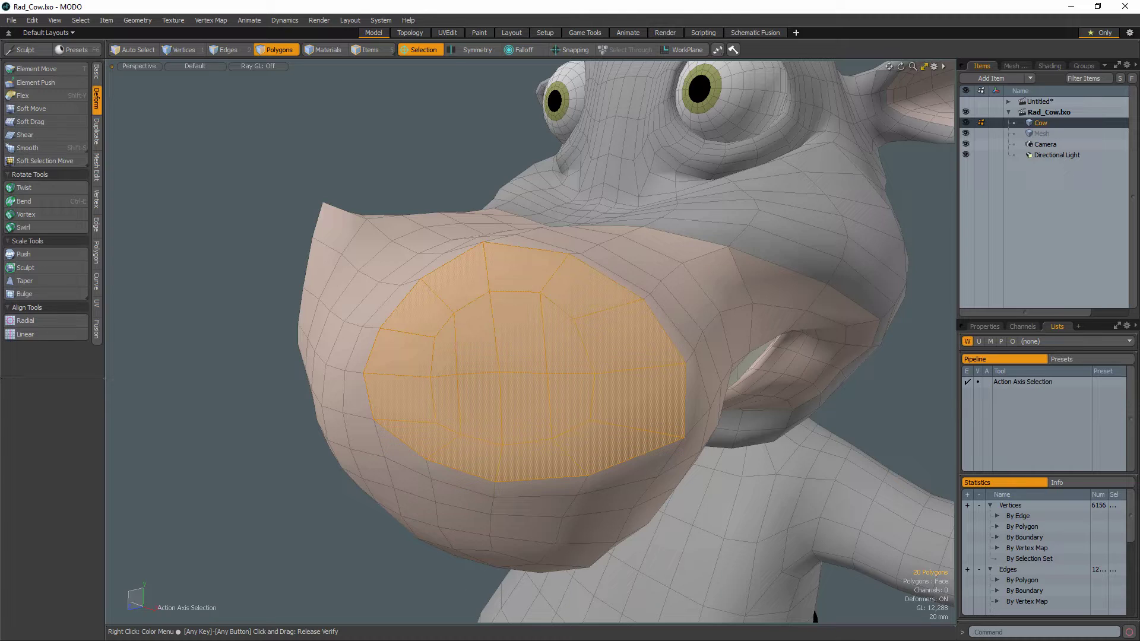
Step: Radially align the snout polygons into a flat circle, shrinking its radius to about 84 mm
click(25, 319)
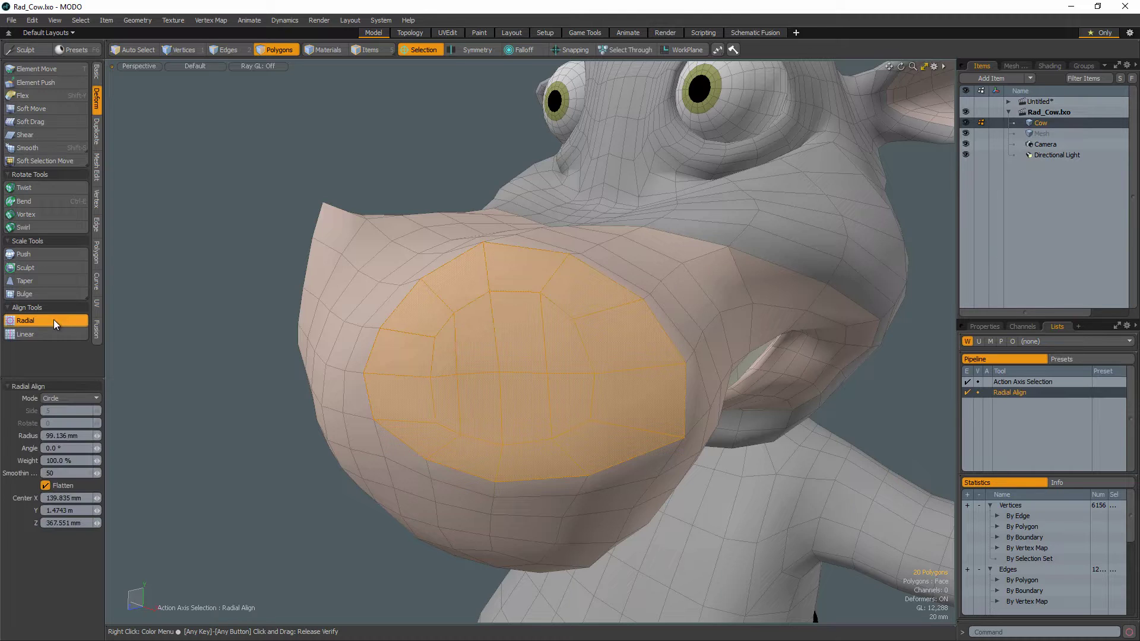
click(445, 341)
drag(373, 374, 447, 371)
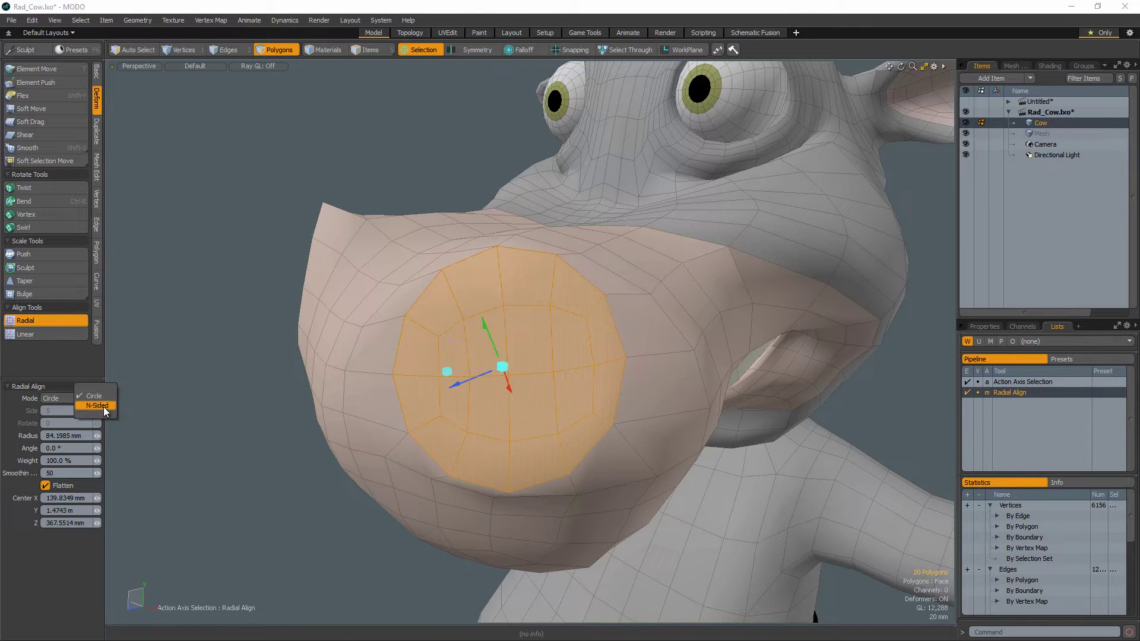
Step: Change the radial shape's side count to three, then four, making the snout patch square
click(67, 410)
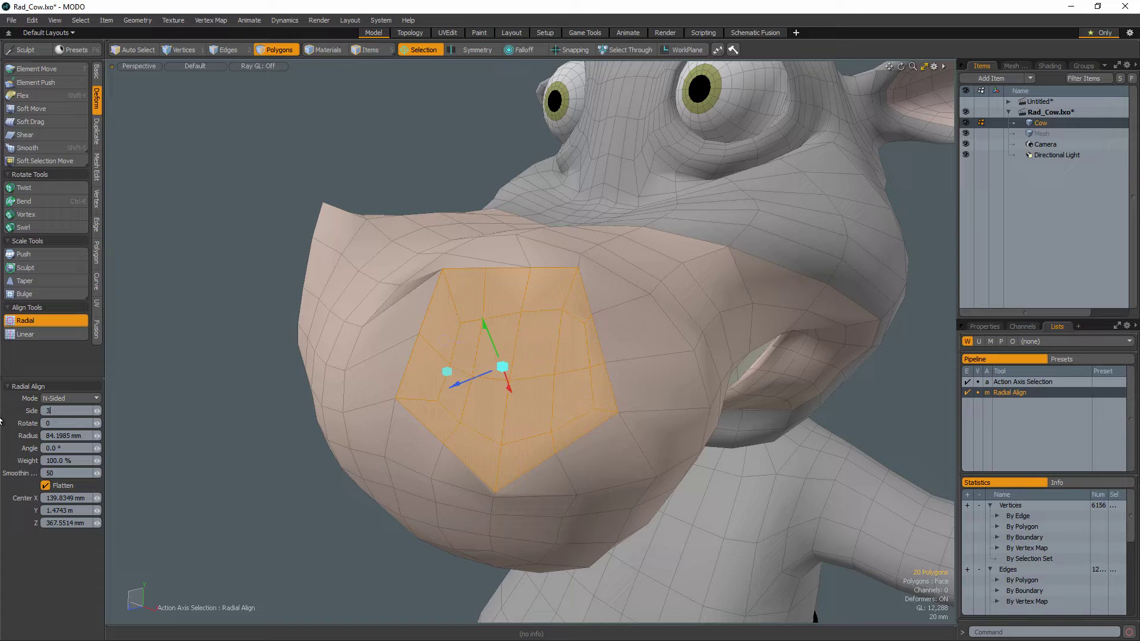
text(3)
key(Return)
key(BackSpace)
text(4)
key(Tab)
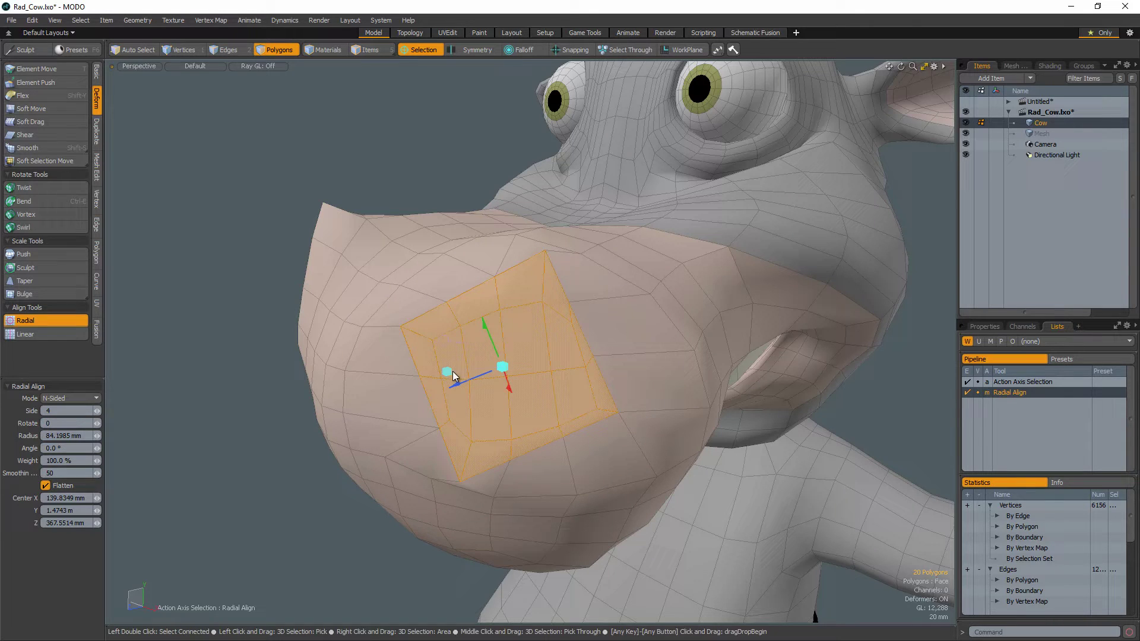
Step: Enlarge the square patch to about 86 mm radius and rotate it roughly -29 degrees
mouse_move(446, 372)
mouse_down()
mouse_move(333, 378)
mouse_move(451, 376)
mouse_up()
drag(446, 216, 550, 225)
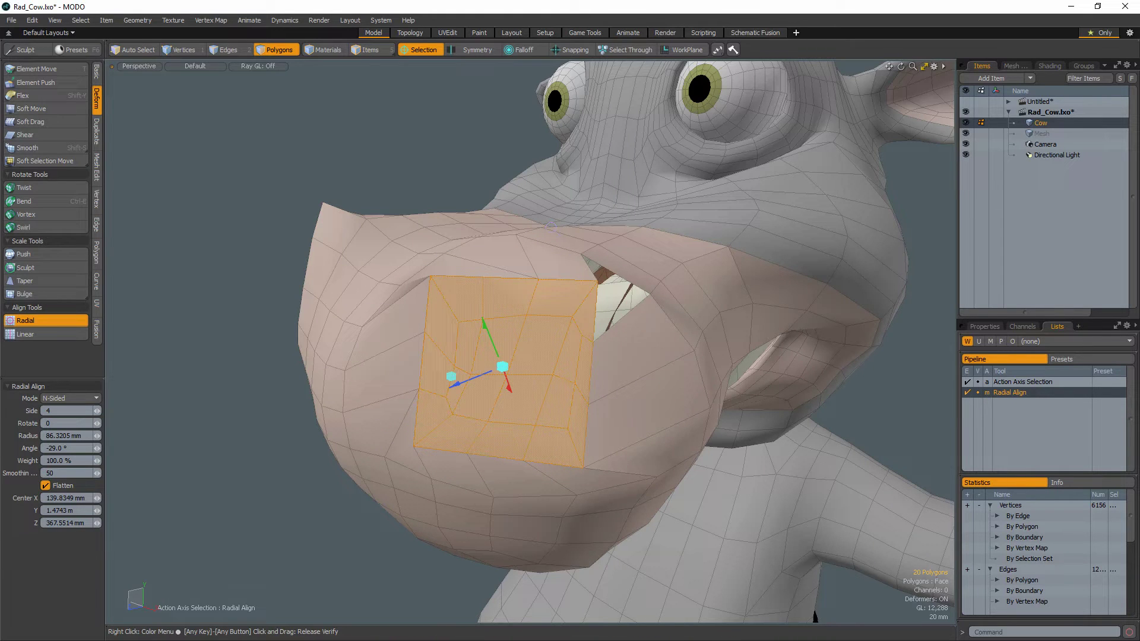
click(97, 427)
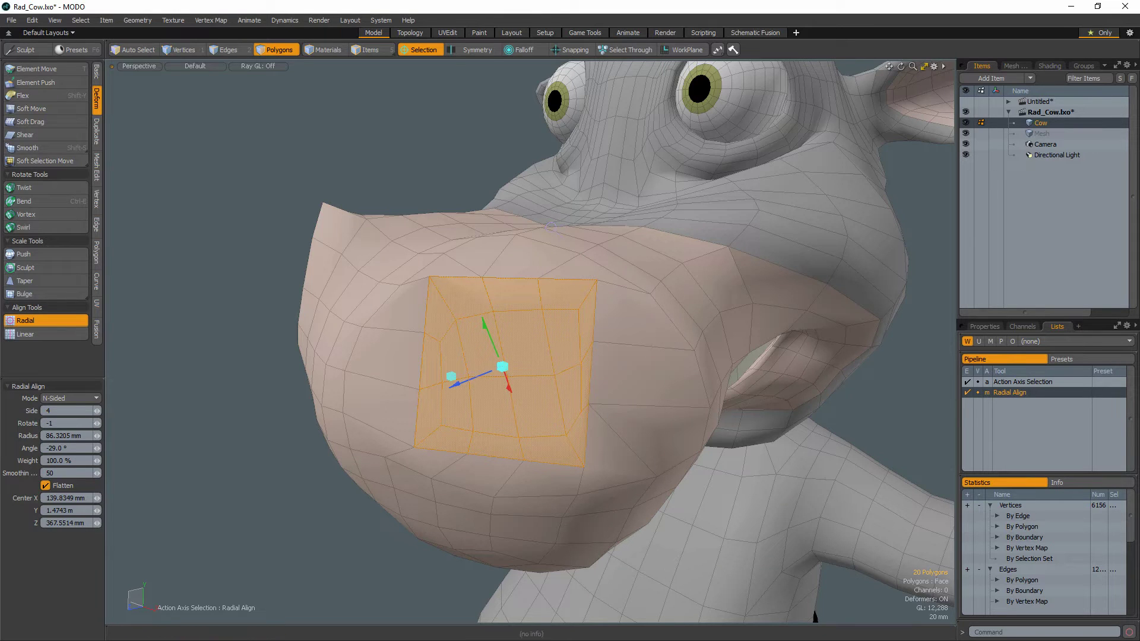
Step: Apply a linear falloff and radially align the snout into a roughly 99 mm blended circle
click(524, 49)
click(535, 73)
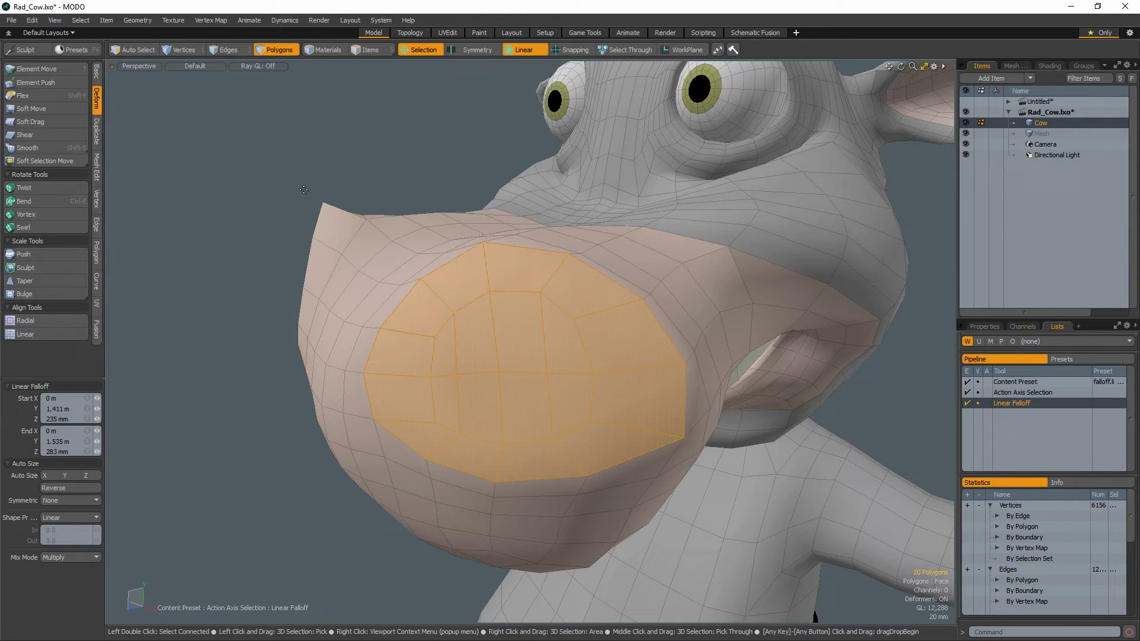
click(25, 322)
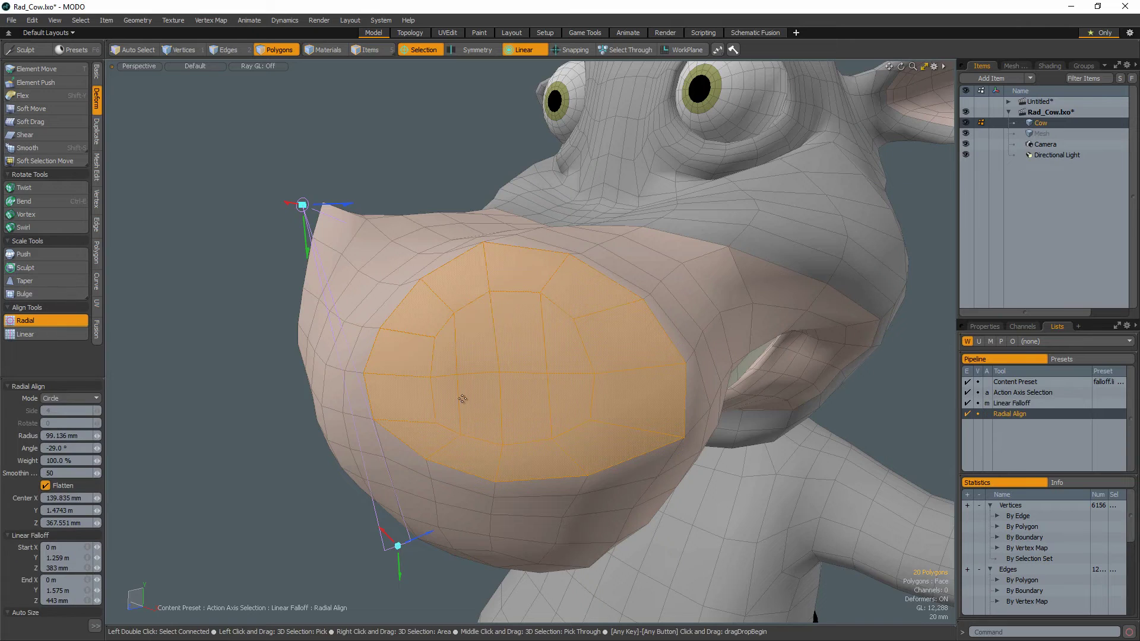
click(467, 397)
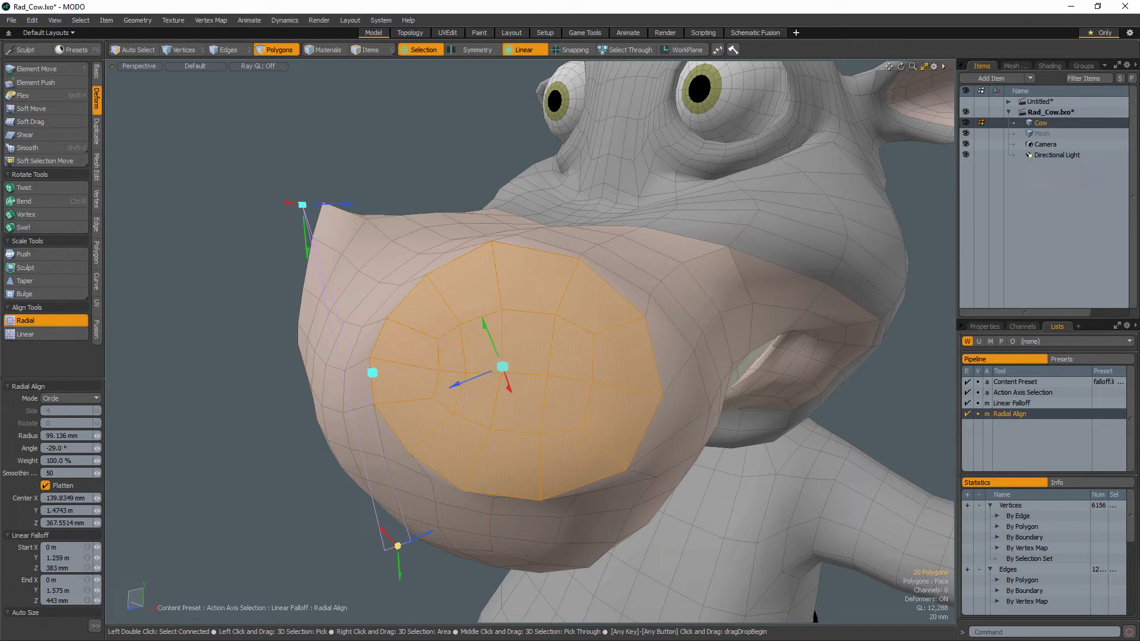
drag(399, 545, 360, 399)
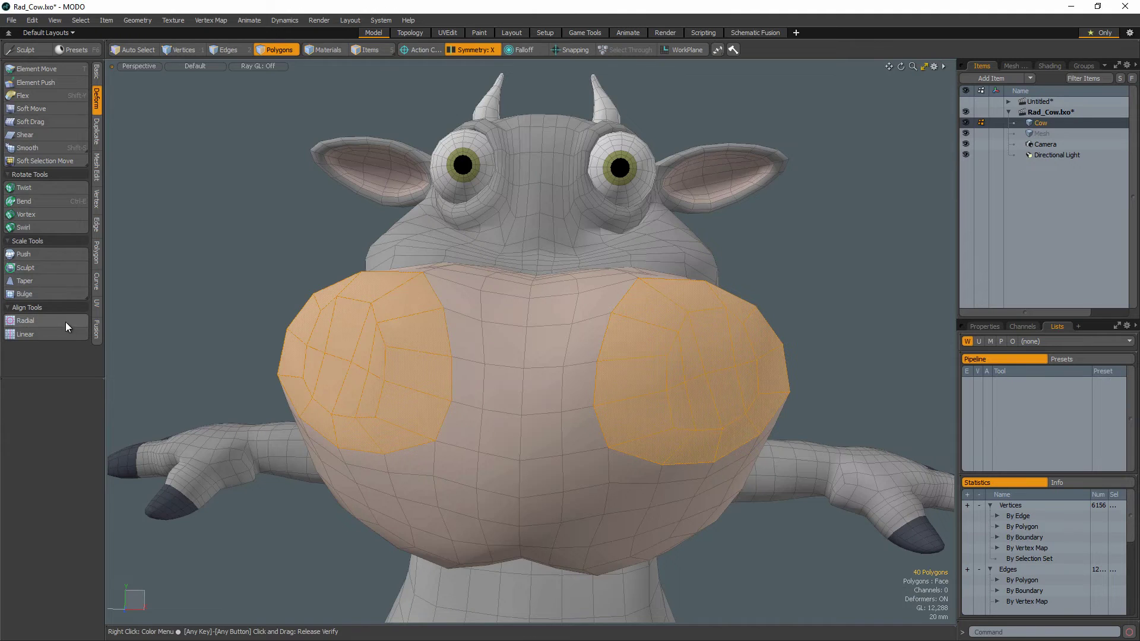
Step: Radially align both mirrored nostril patches into circles using X symmetry
click(25, 321)
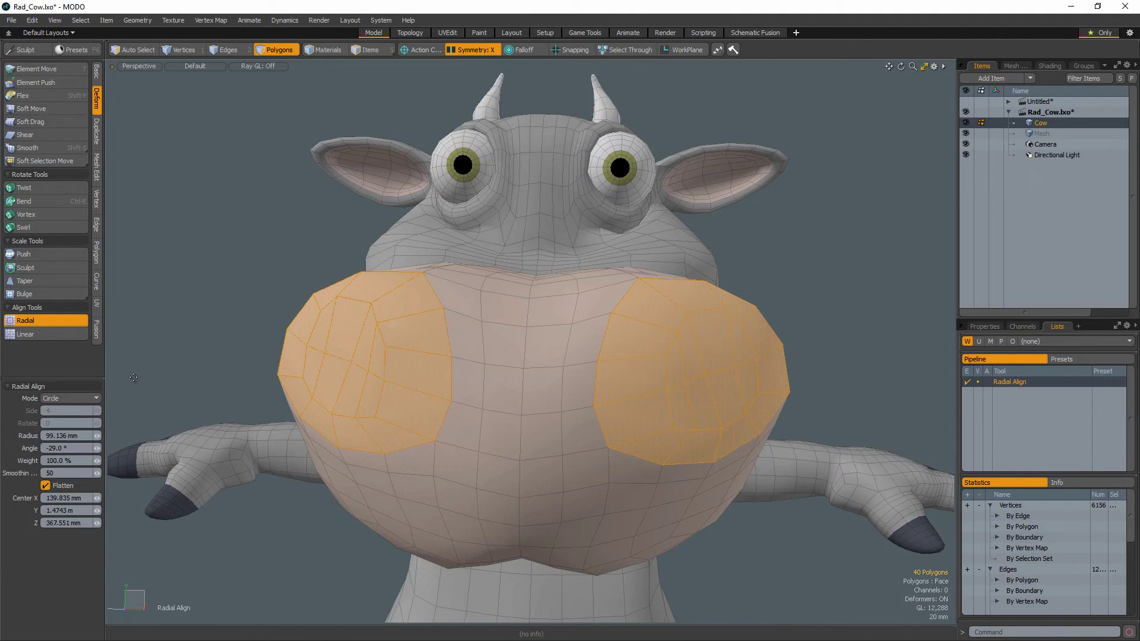
click(646, 366)
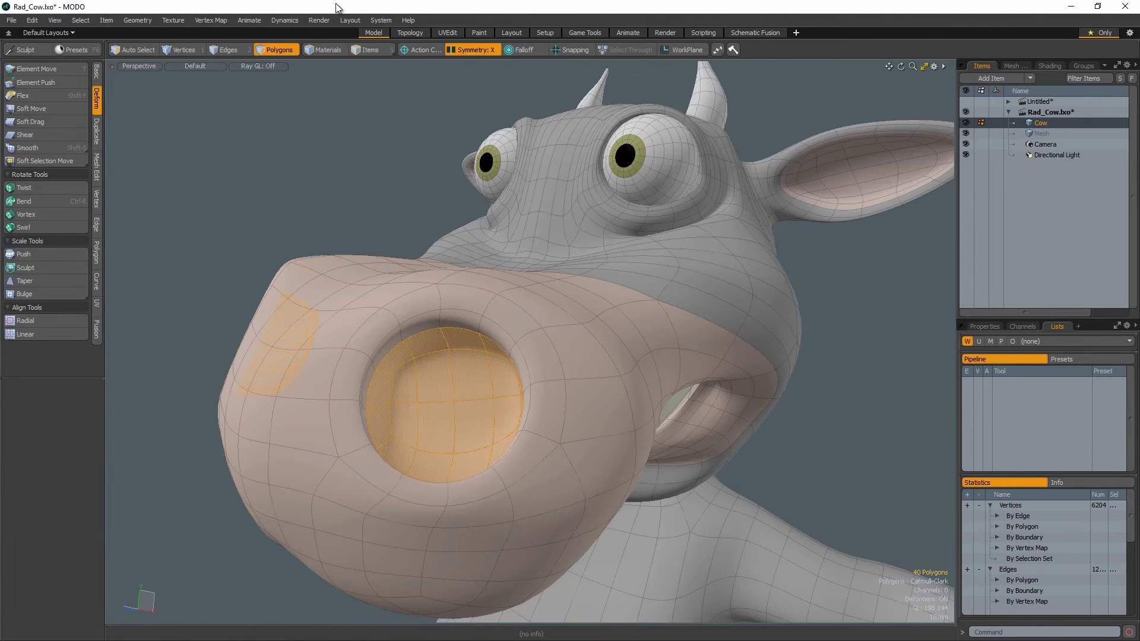